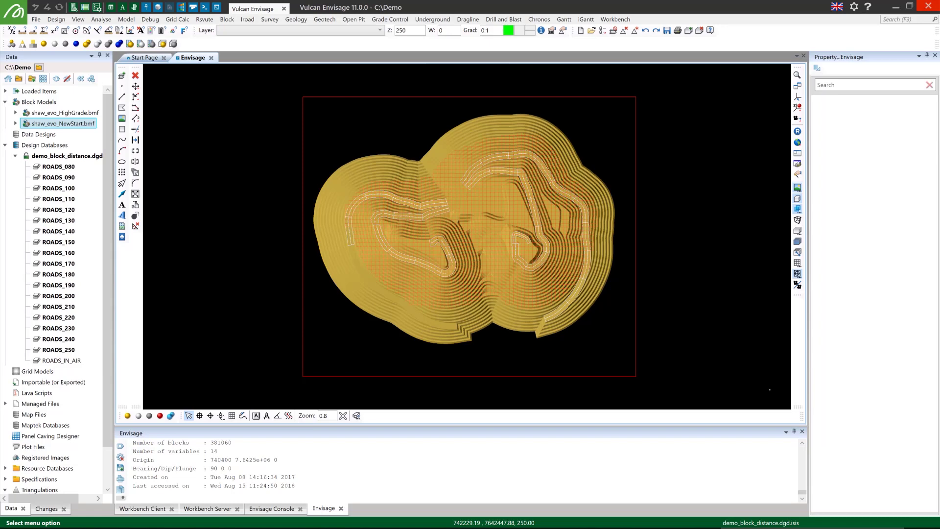
# - Tilt the model to an oblique view, then snap it back to plan view
pyautogui.moveTo(514, 245); pyautogui.dragTo(489, 282)
pyautogui.moveTo(490, 282)
pyautogui.press('Home')
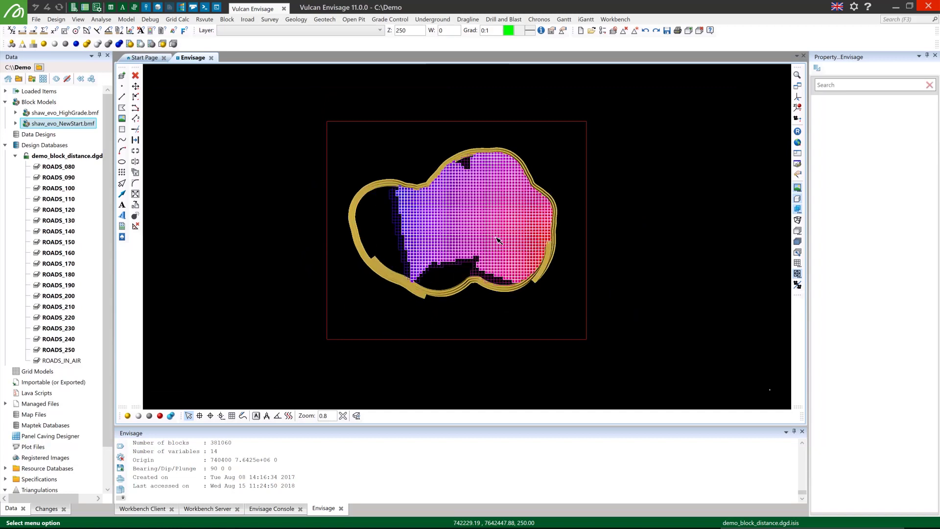
pyautogui.moveTo(539, 242)
pyautogui.moveTo(410, 202)
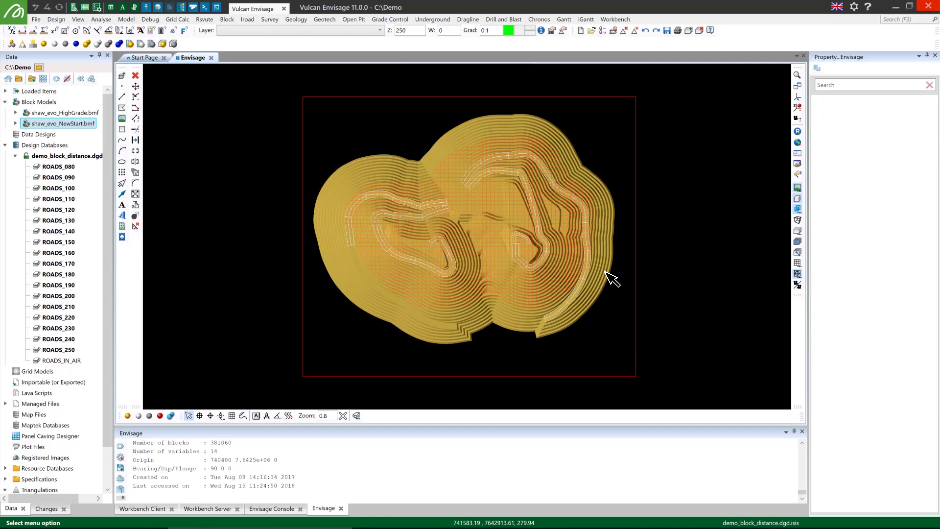
# - Start Block Model Distance with road_dist.bmd.spec loaded and list the scenario IDs
pyautogui.click(228, 20)
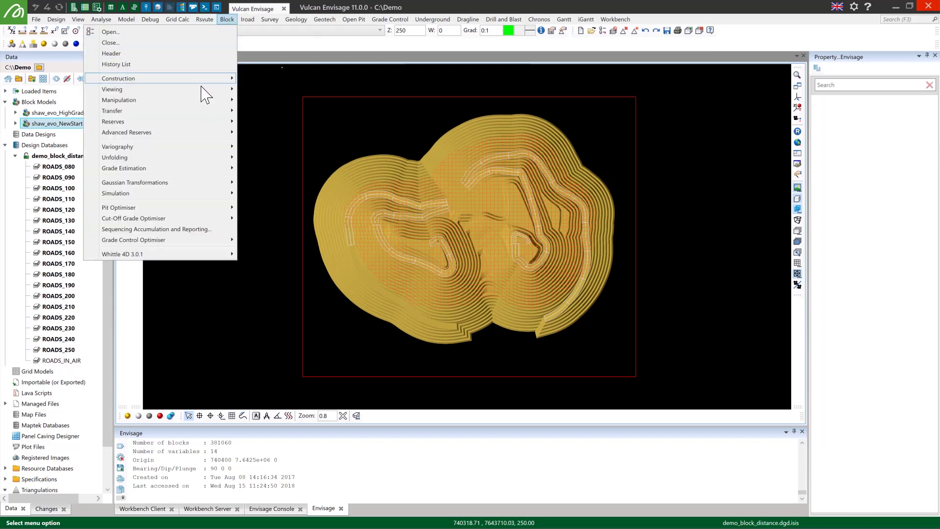
pyautogui.moveTo(195, 102)
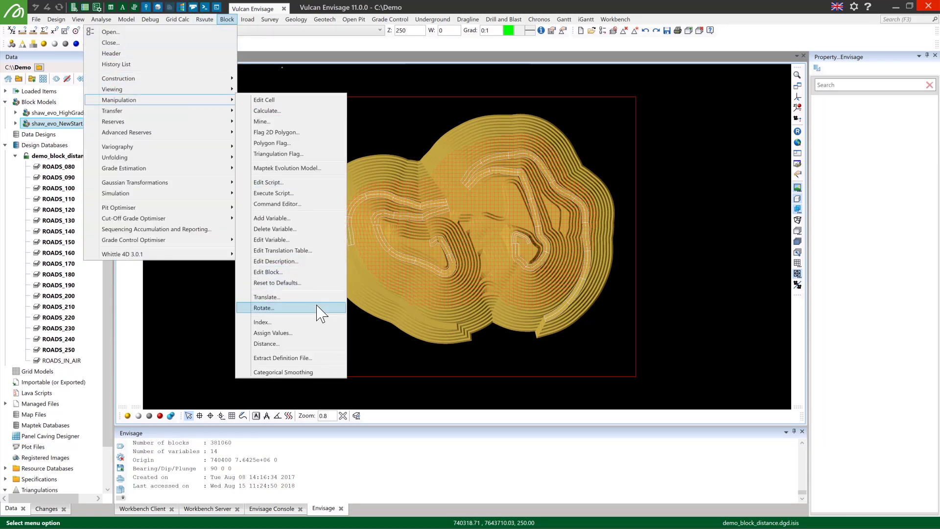
pyautogui.click(313, 344)
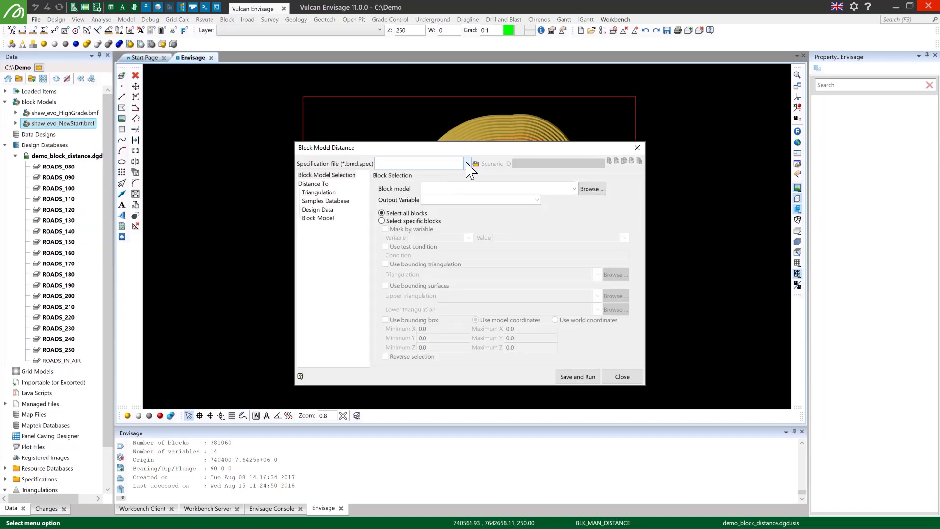
pyautogui.click(467, 164)
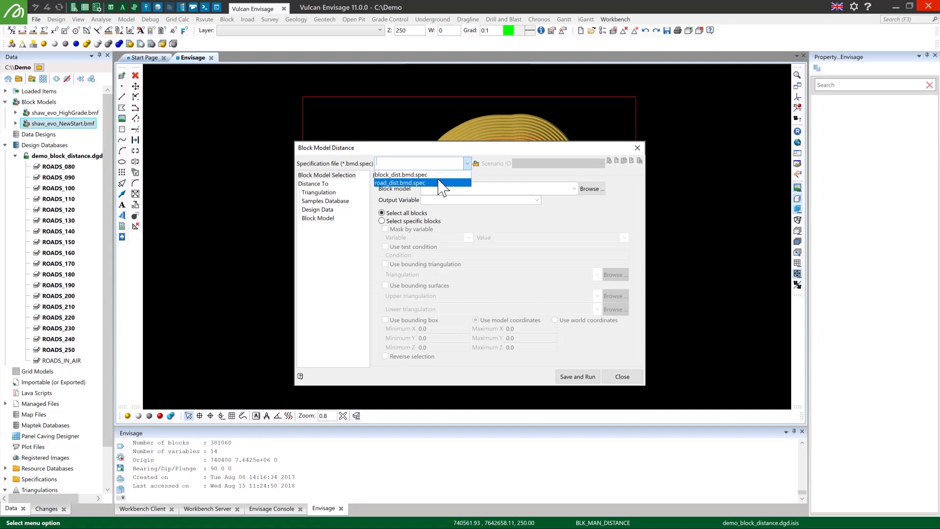
pyautogui.click(439, 183)
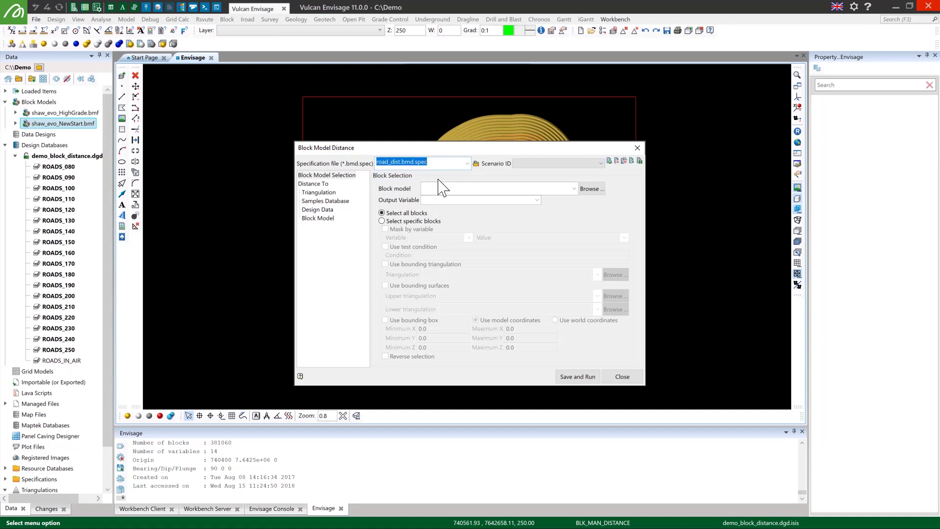
pyautogui.click(557, 165)
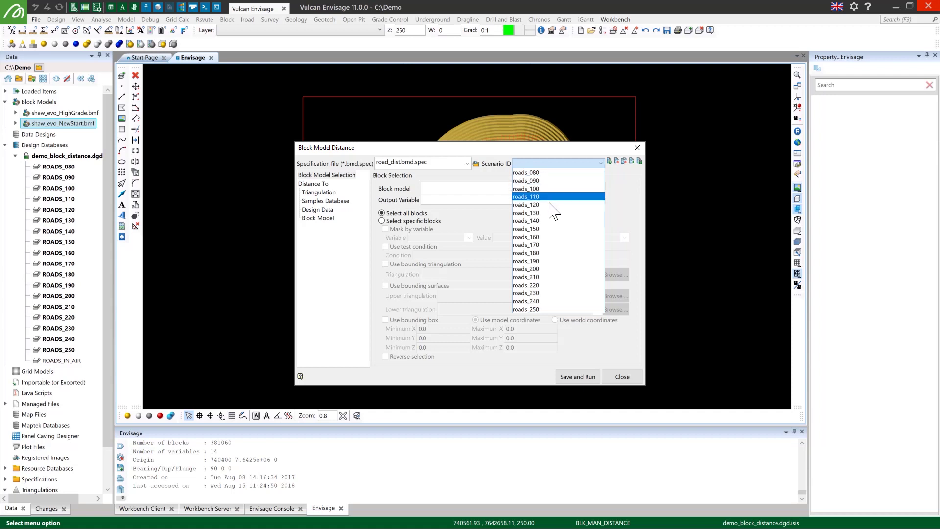
# - Load the roads_090 scenario with the inpit gt 0 condition and Z limits 80.0 to 90.0
pyautogui.click(546, 237)
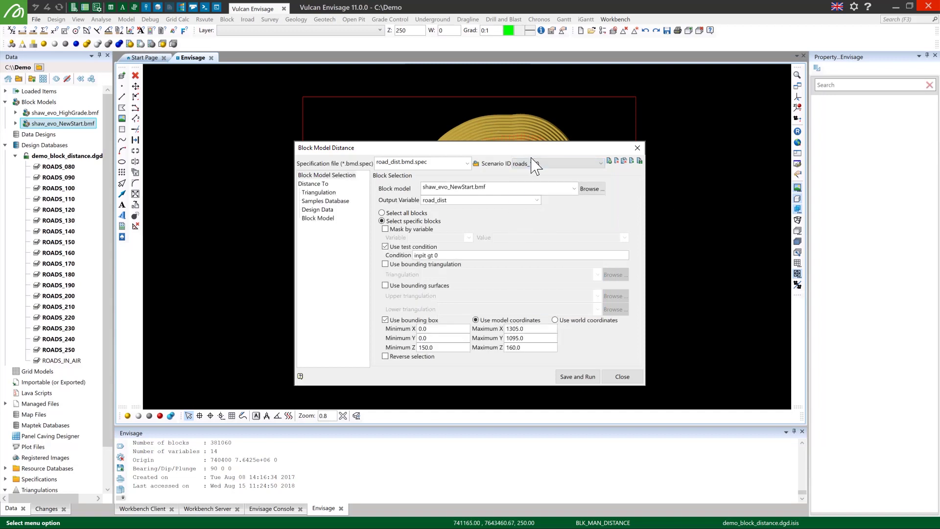
pyautogui.scroll(7, 534, 165)
pyautogui.click(444, 258)
pyautogui.click(439, 346)
pyautogui.click(545, 350)
# - Check the ROADS_090 design target, then save and run to calculate road_dist for 270 blocks
pyautogui.click(327, 211)
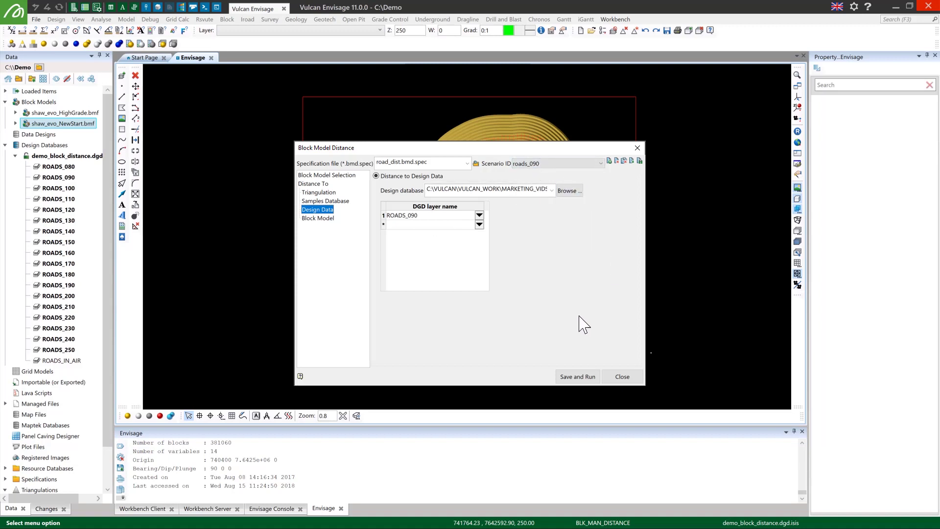
pyautogui.click(571, 377)
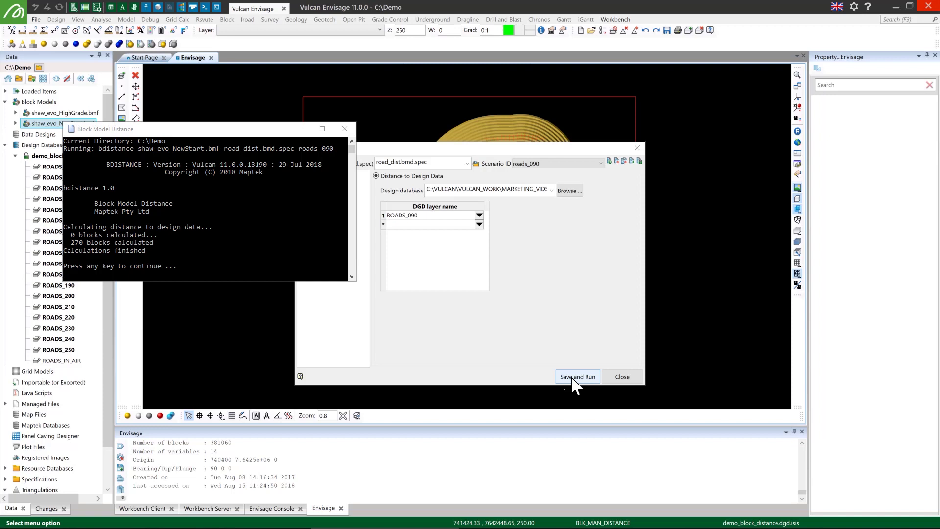
pyautogui.click(301, 262)
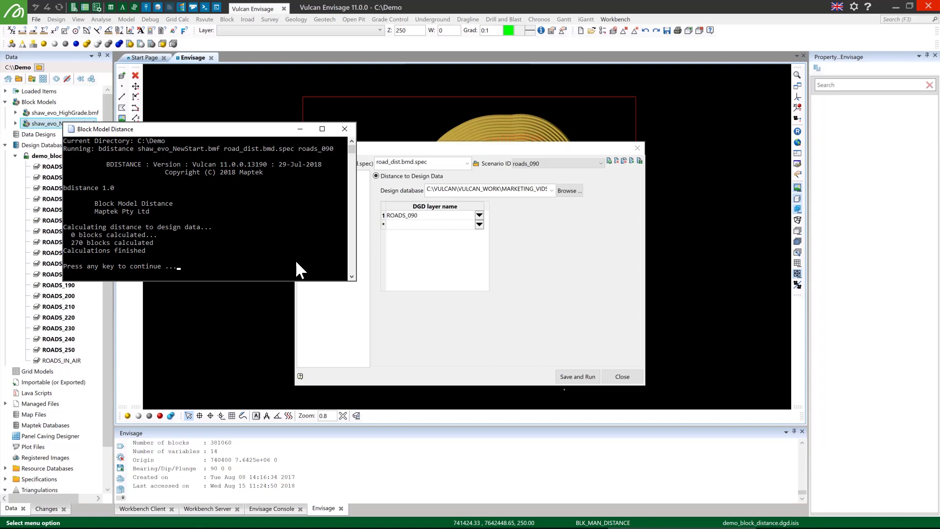
pyautogui.press('Return')
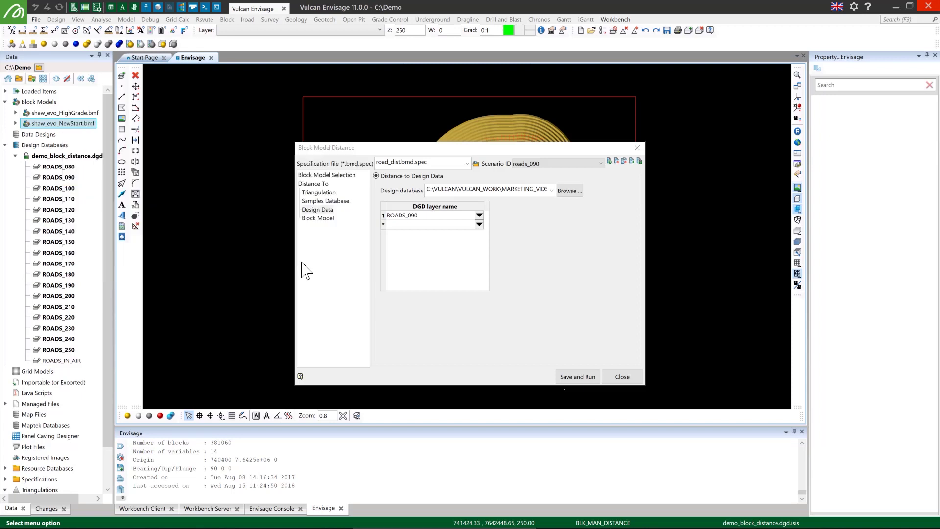
# - Reload shaw_evo_NewStart.bmf coloured red-to-blue by road_dist, with boundary and road_dist datatips
pyautogui.click(616, 377)
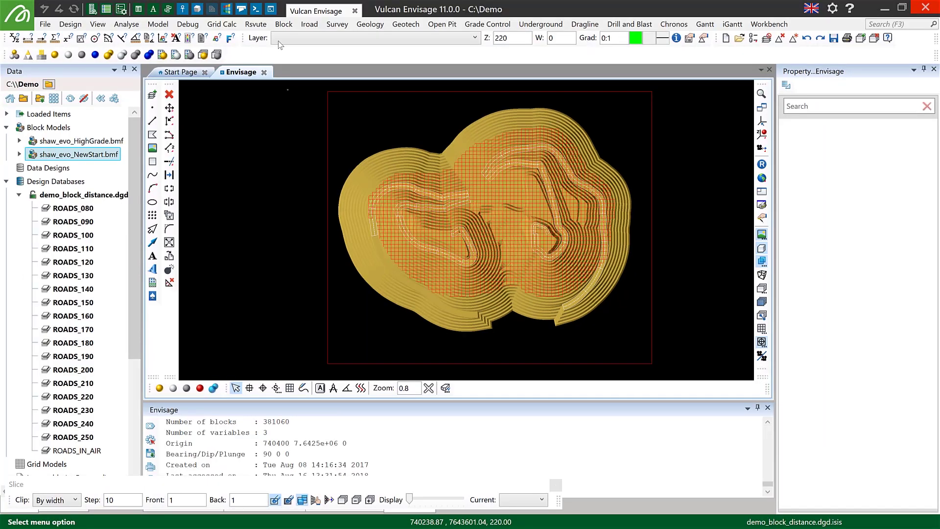
pyautogui.click(226, 19)
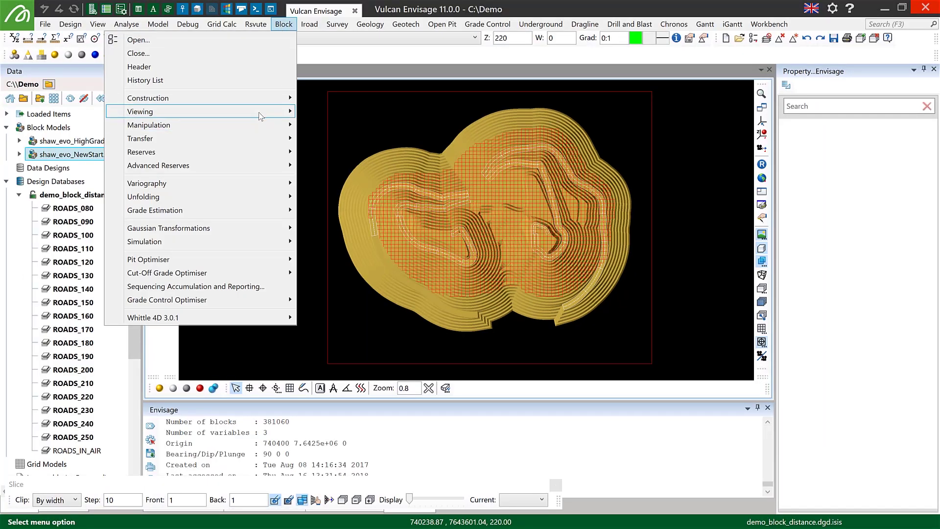
pyautogui.moveTo(260, 111)
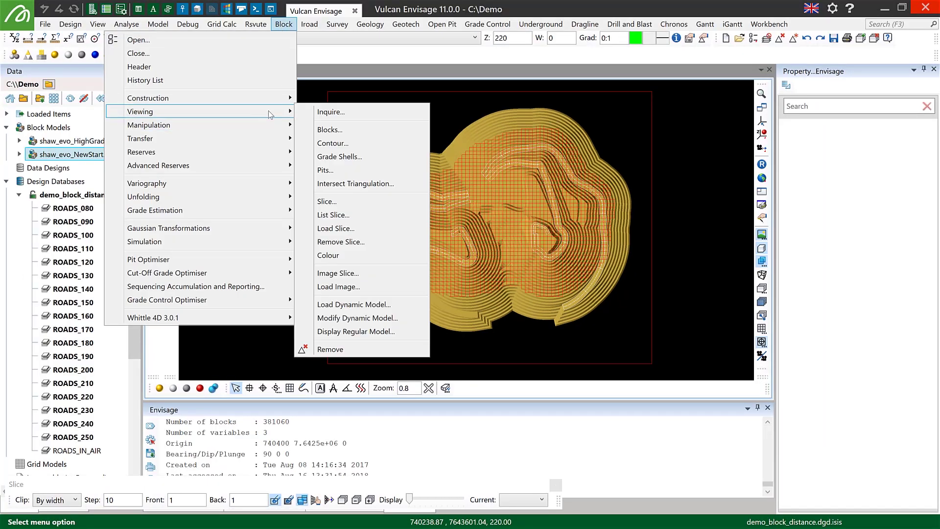
pyautogui.click(352, 304)
pyautogui.click(509, 271)
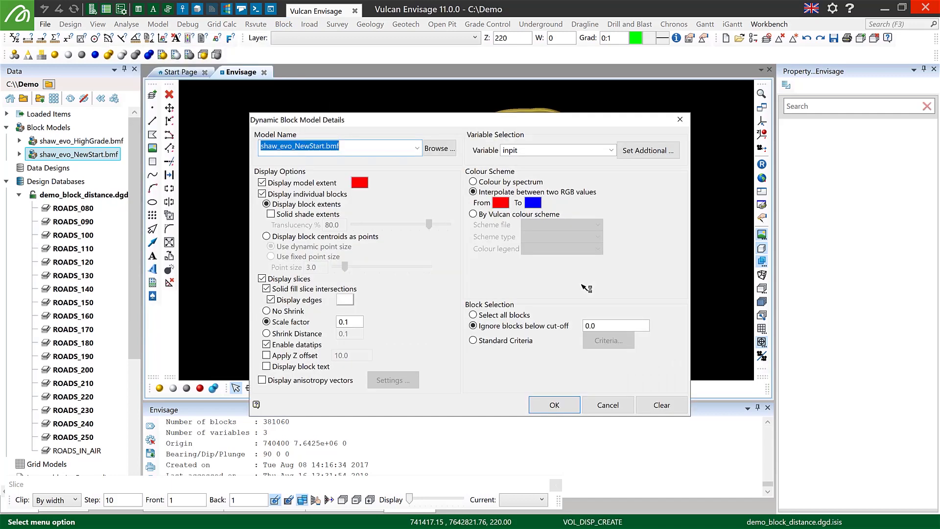
pyautogui.click(611, 150)
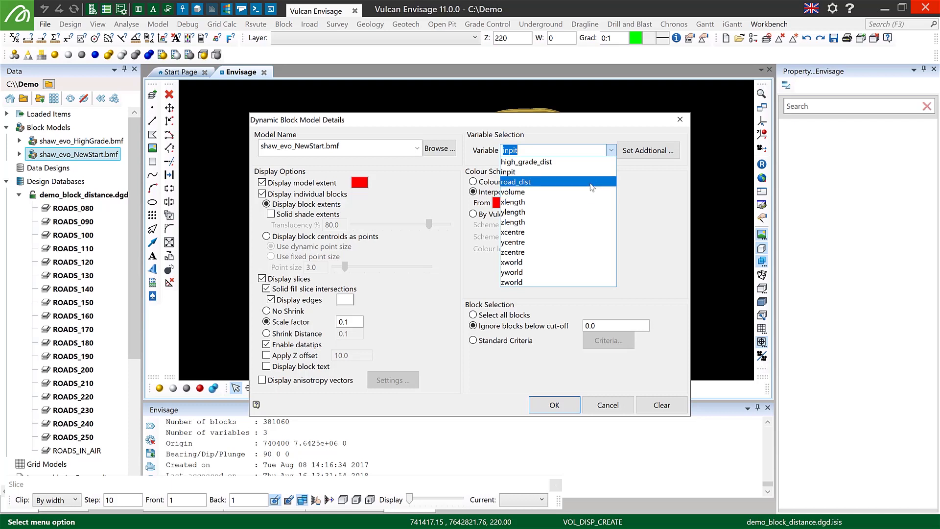
pyautogui.click(596, 181)
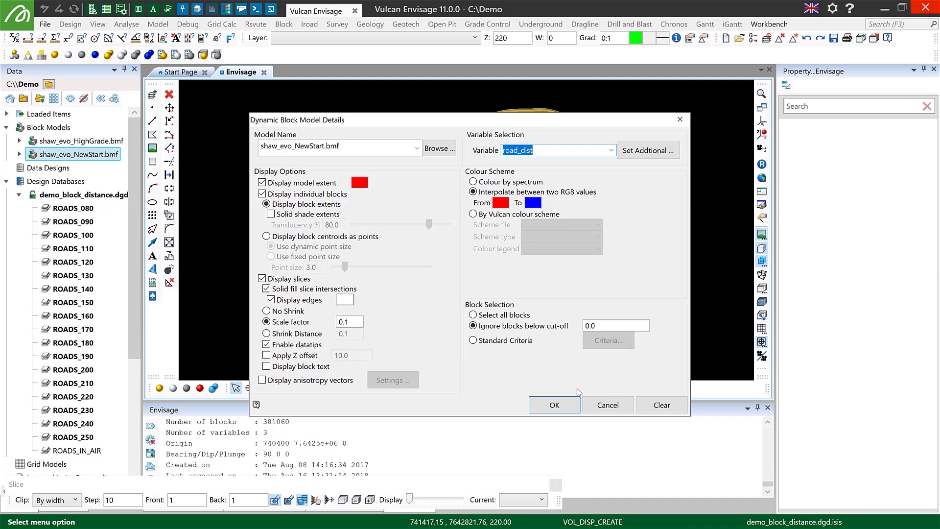
pyautogui.click(555, 404)
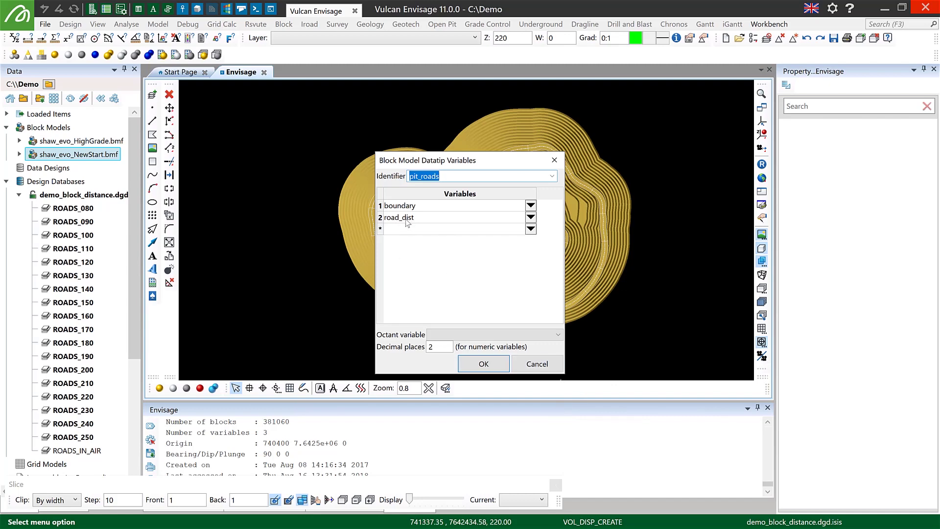
pyautogui.click(485, 363)
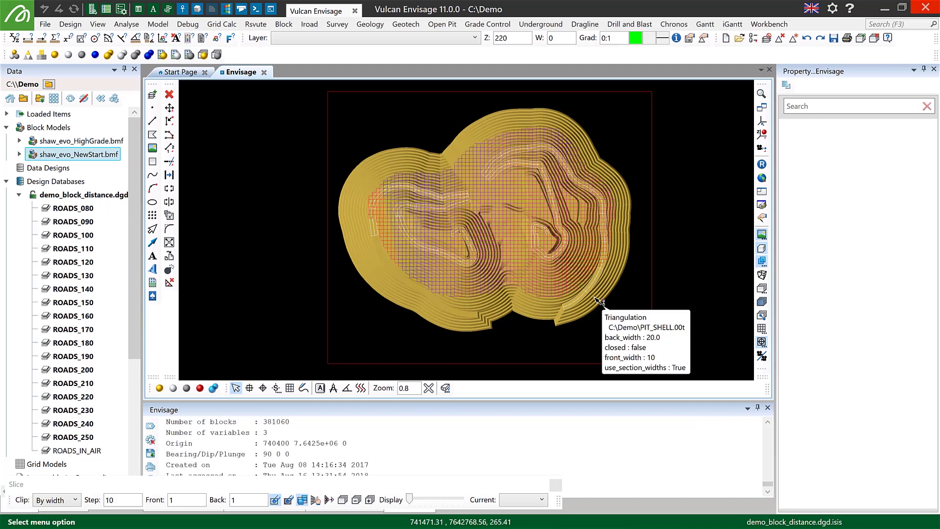
# - Tilt the view about a centre in the pit, stepping the slice to Z 230 and back to 220
pyautogui.hotkey('ctrl', 'r')
pyautogui.click(510, 240)
pyautogui.moveTo(511, 240); pyautogui.dragTo(510, 271)
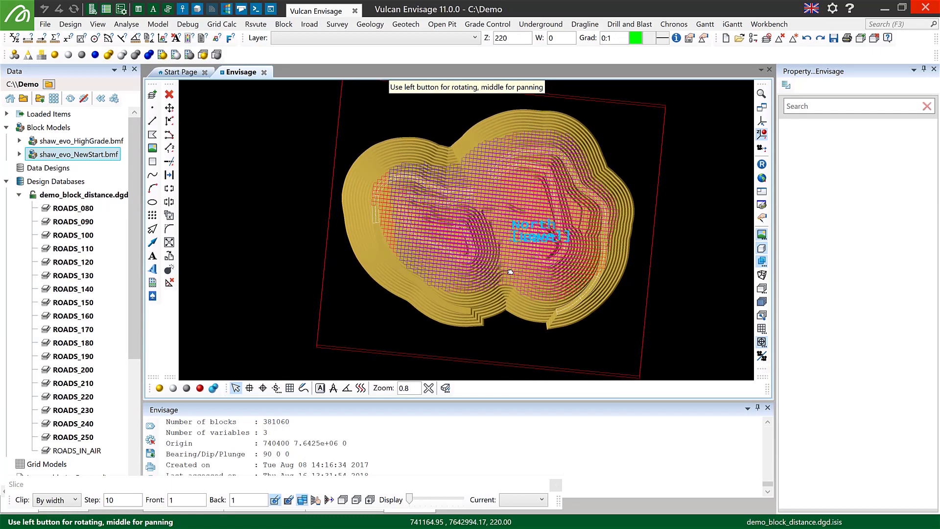
pyautogui.moveTo(510, 272)
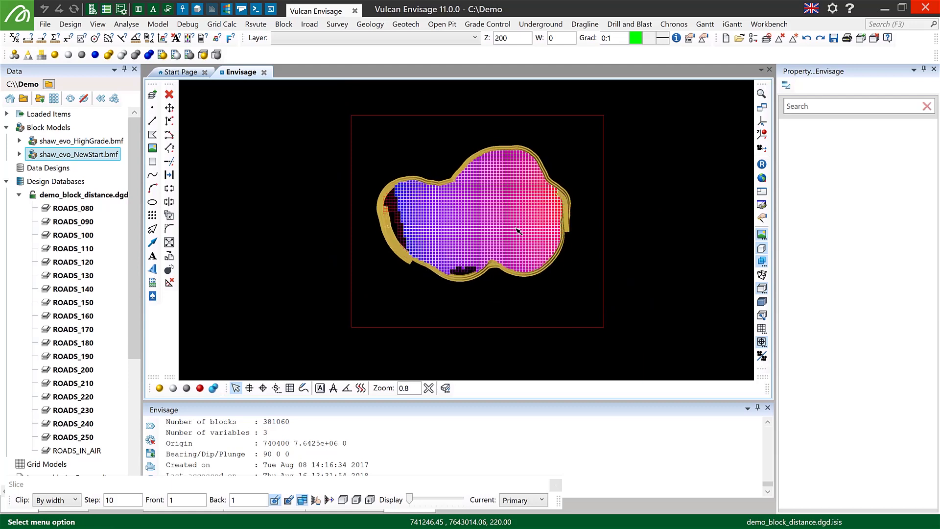
pyautogui.press('pageup')
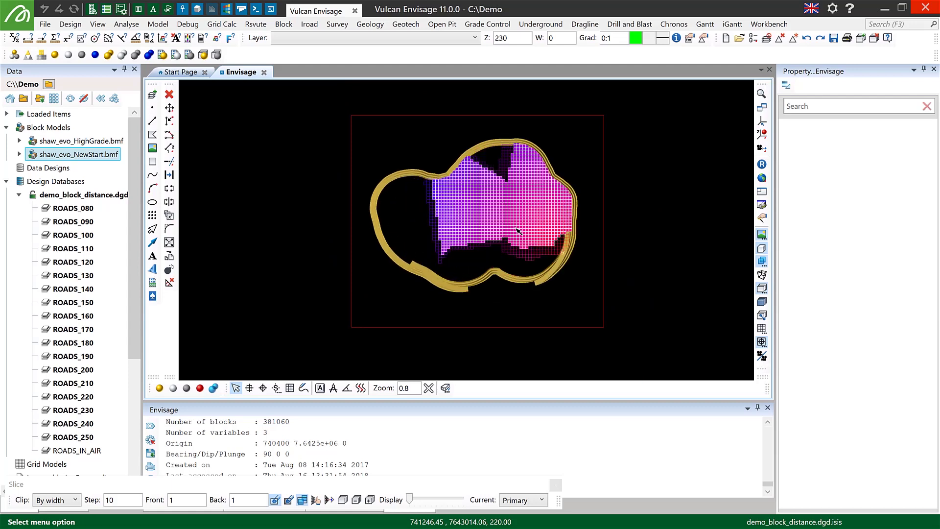
pyautogui.press('pagedown')
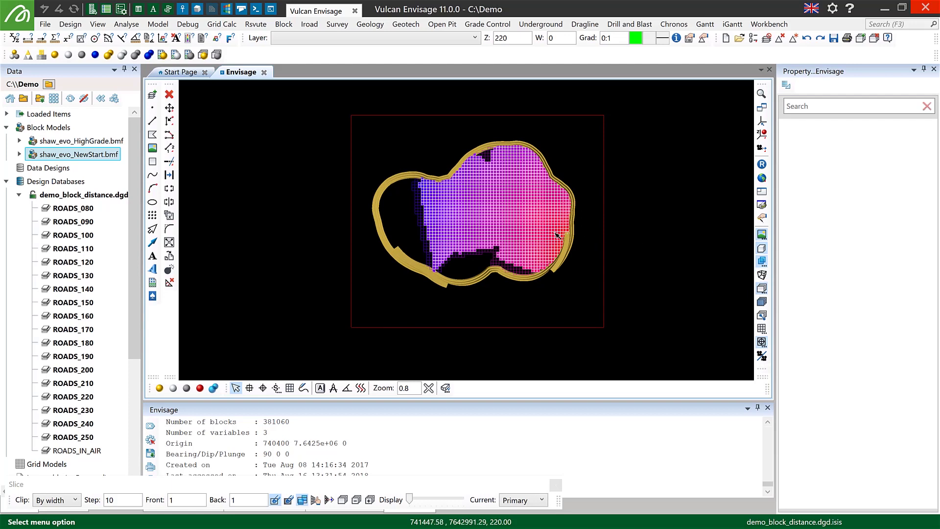
pyautogui.moveTo(559, 233)
pyautogui.moveTo(433, 193)
# - Step the slice through benches from Z 200 down to 120, then back up to 160
pyautogui.press('pagedown')
pyautogui.press('pagedown')
pyautogui.press('pagedown')
pyautogui.press('pagedown')
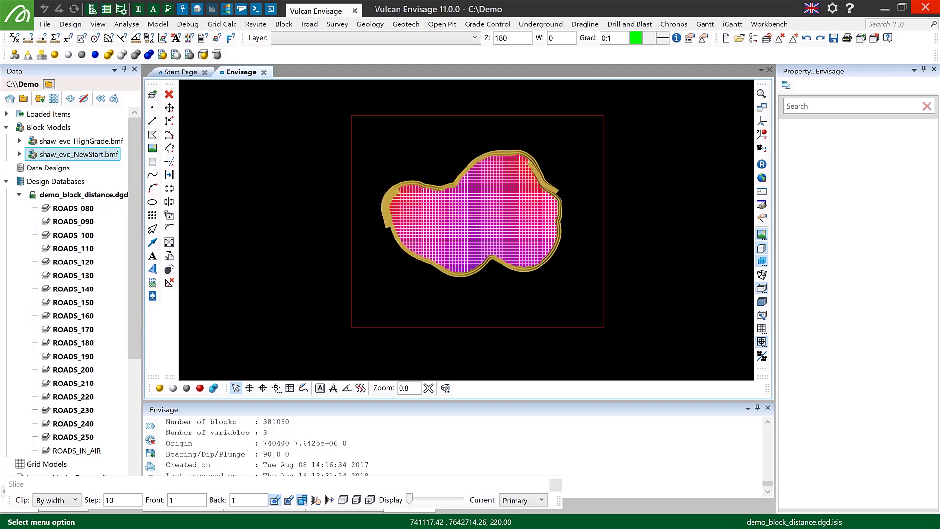
pyautogui.press('pageup')
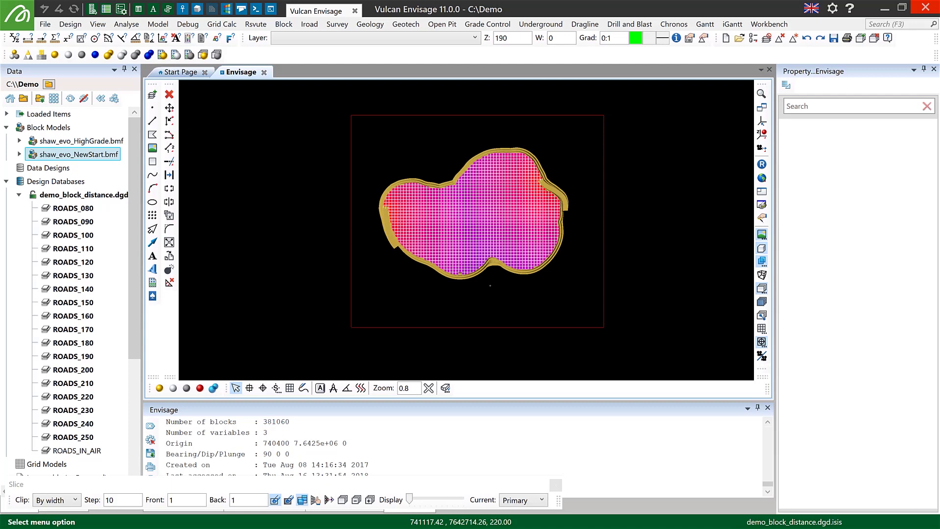
pyautogui.press('pagedown')
pyautogui.press('pagedown')
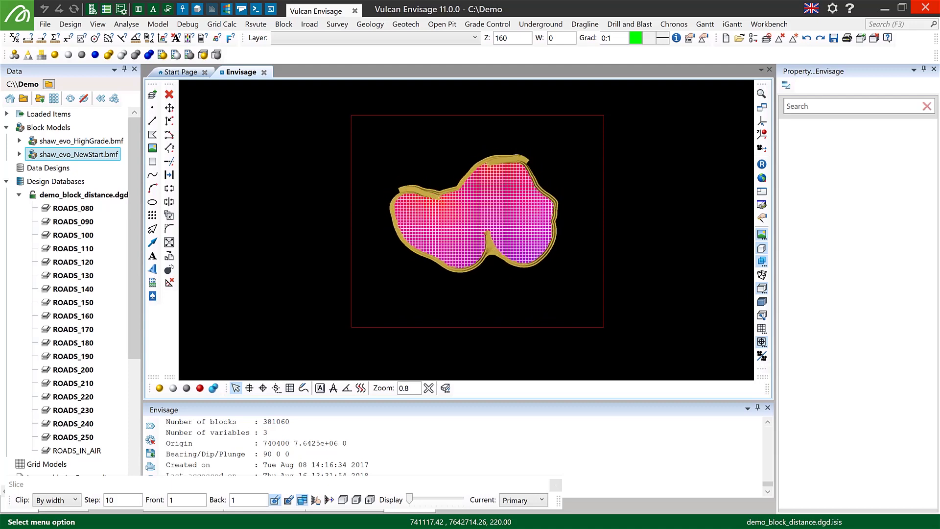
pyautogui.press('pageup')
pyautogui.press('pageup')
pyautogui.press('pageup')
pyautogui.press('pageup')
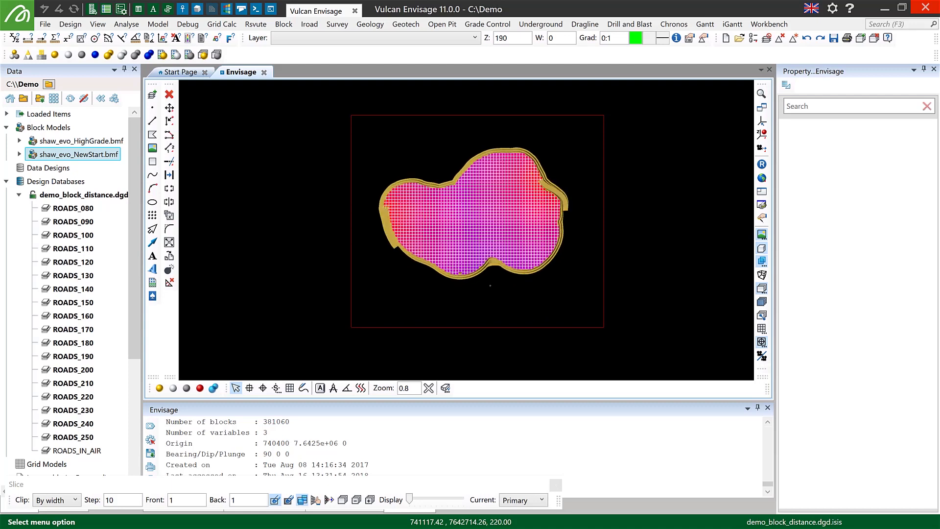
pyautogui.press('pagedown')
pyautogui.press('pagedown')
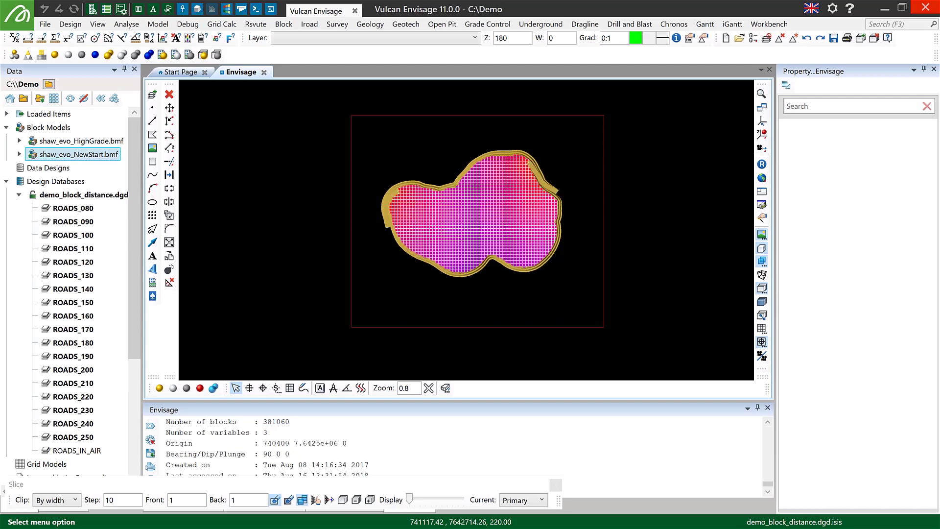
pyautogui.press('pagedown')
pyautogui.press('pagedown')
pyautogui.press('pagedown')
pyautogui.press('pagedown')
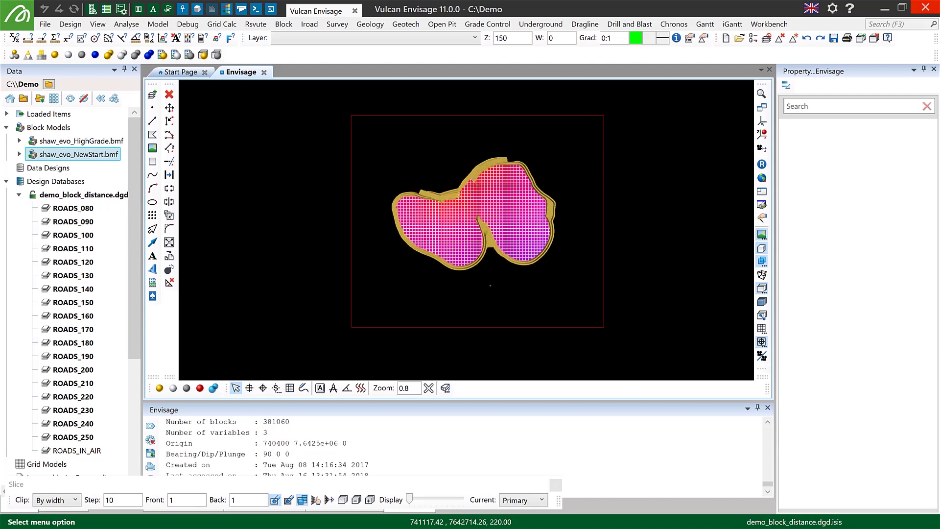
pyautogui.press('pagedown')
pyautogui.press('pagedown')
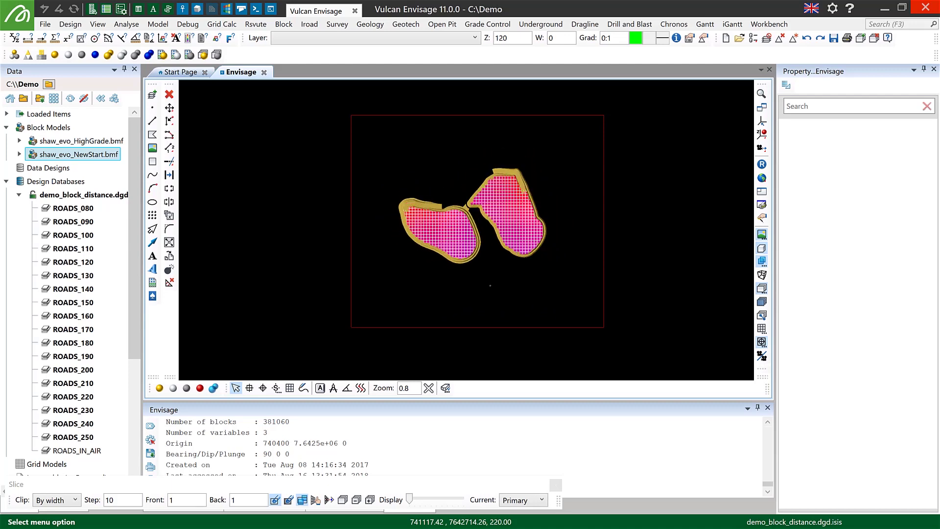
pyautogui.press('pagedown')
pyautogui.press('pagedown')
pyautogui.press('pagedown')
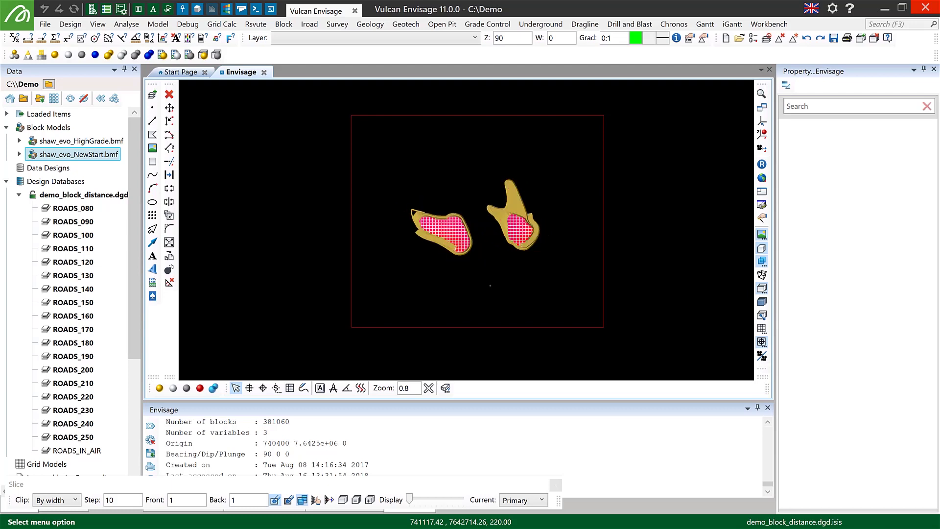
pyautogui.press('pageup')
pyautogui.press('pageup')
pyautogui.press('pageup')
pyautogui.press('pageup')
pyautogui.press('pageup')
pyautogui.press('pageup')
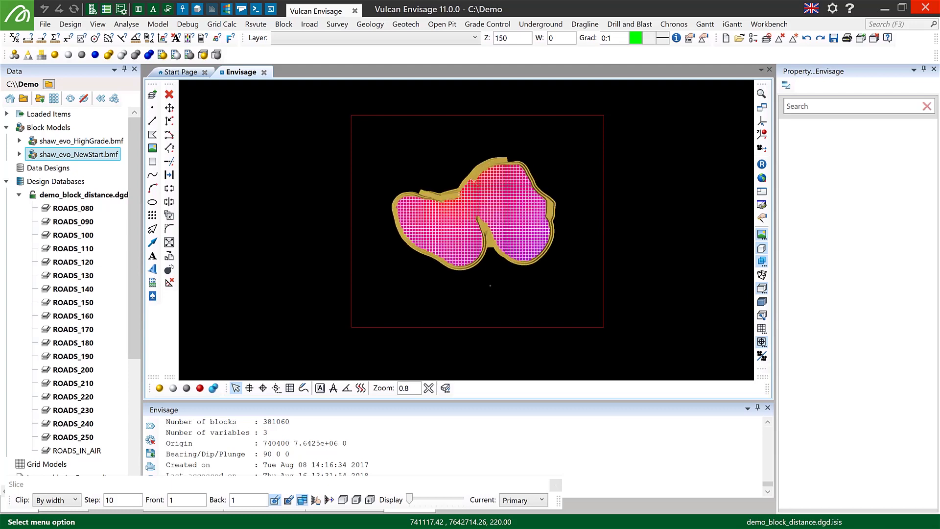
pyautogui.press('pageup')
pyautogui.press('pageup')
pyautogui.press('pagedown')
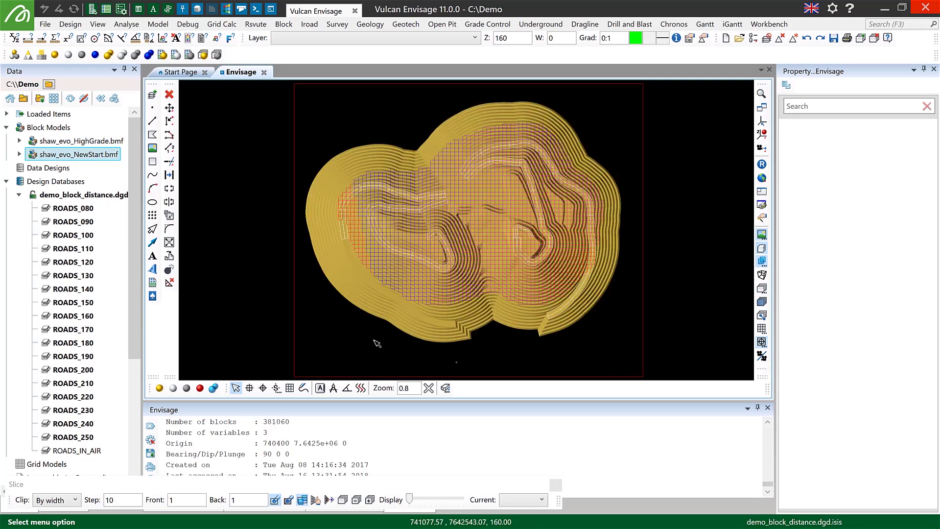
# - Reopen Block Model Distance and load block_dist.bmd.spec for the high_grade scenario
pyautogui.click(284, 27)
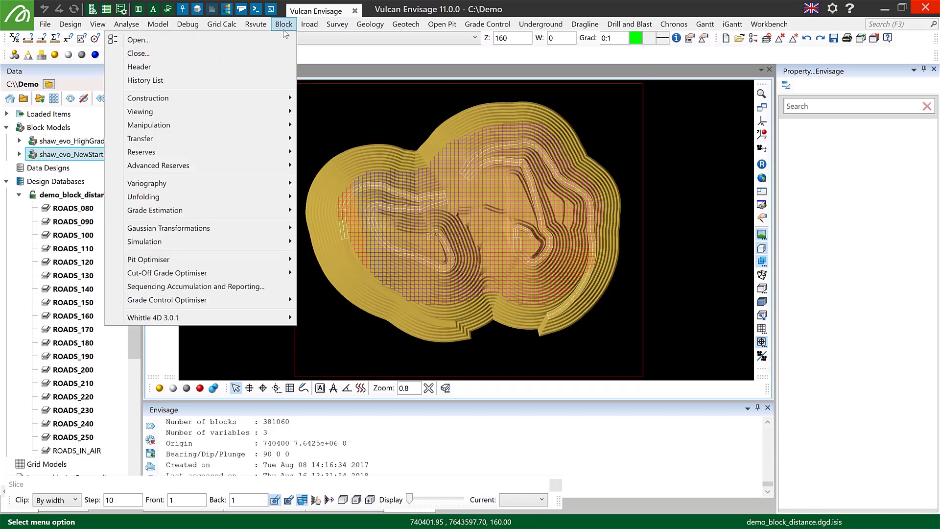
pyautogui.moveTo(248, 129)
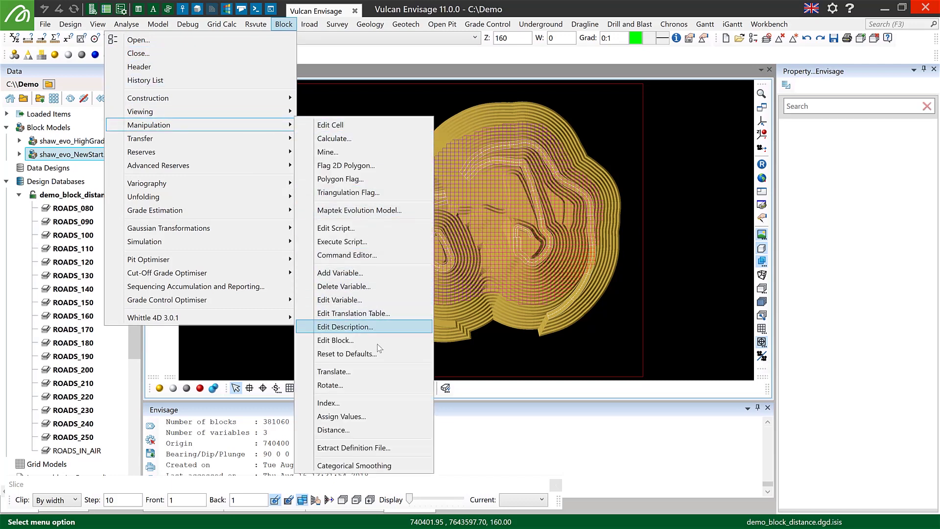
pyautogui.click(367, 431)
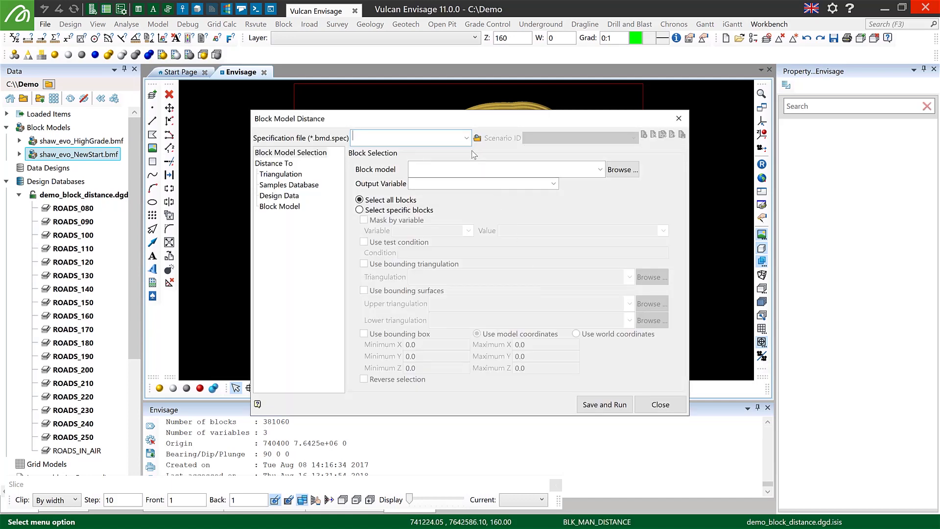
pyautogui.click(466, 138)
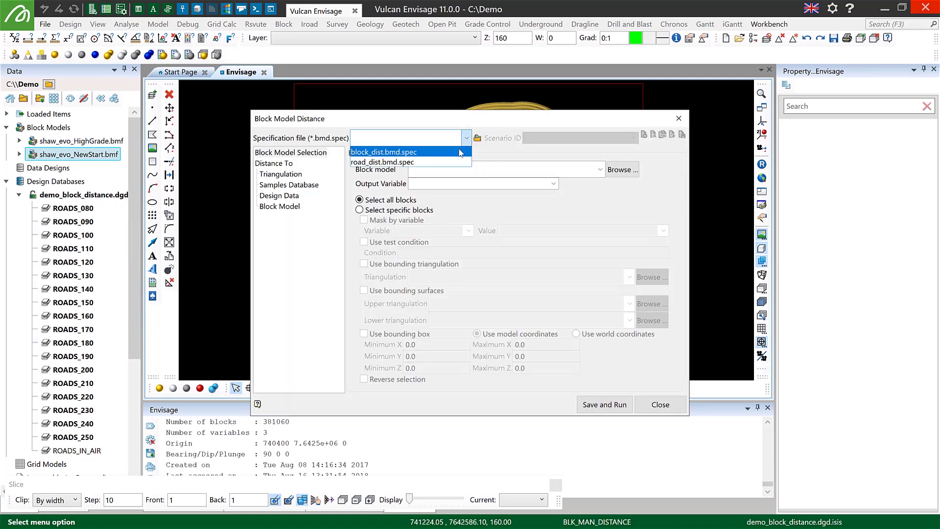
pyautogui.click(460, 152)
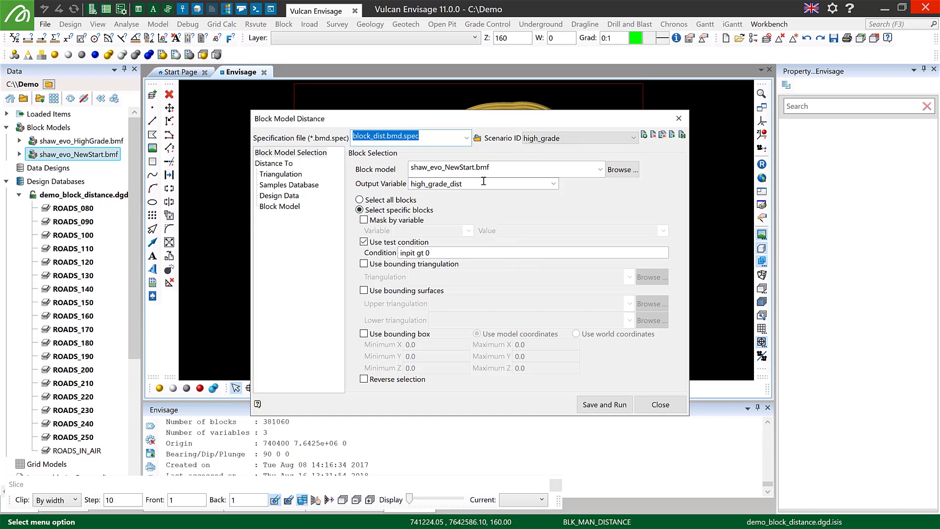
# - Show the block model target: shaw_evo_HighGrade.bmf blocks with au gt 1
pyautogui.click(282, 206)
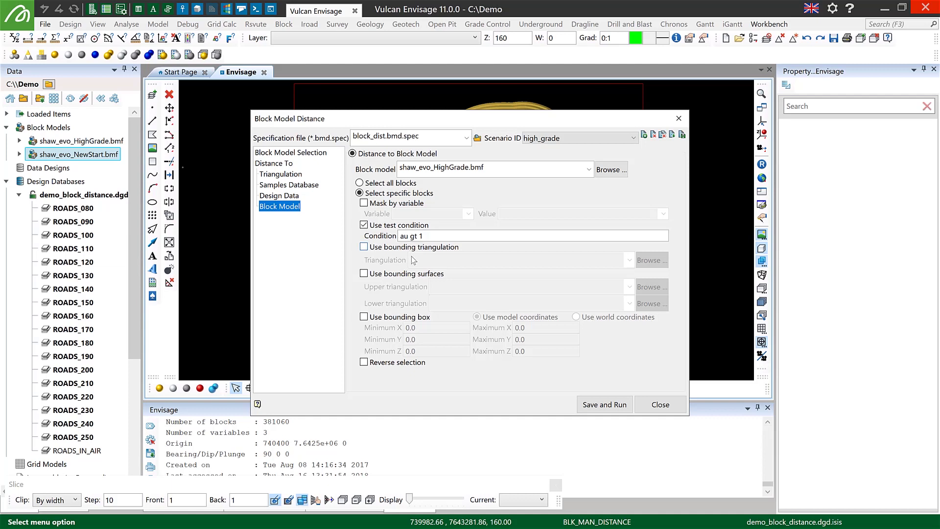
# - Save and run the high_grade scenario over 35589 blocks, then close the distance tool
pyautogui.click(597, 403)
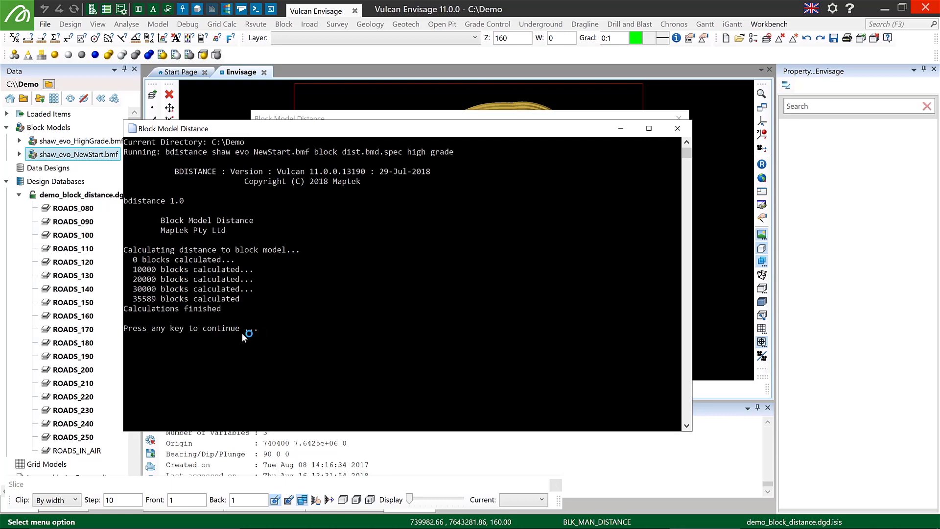
pyautogui.press('Return')
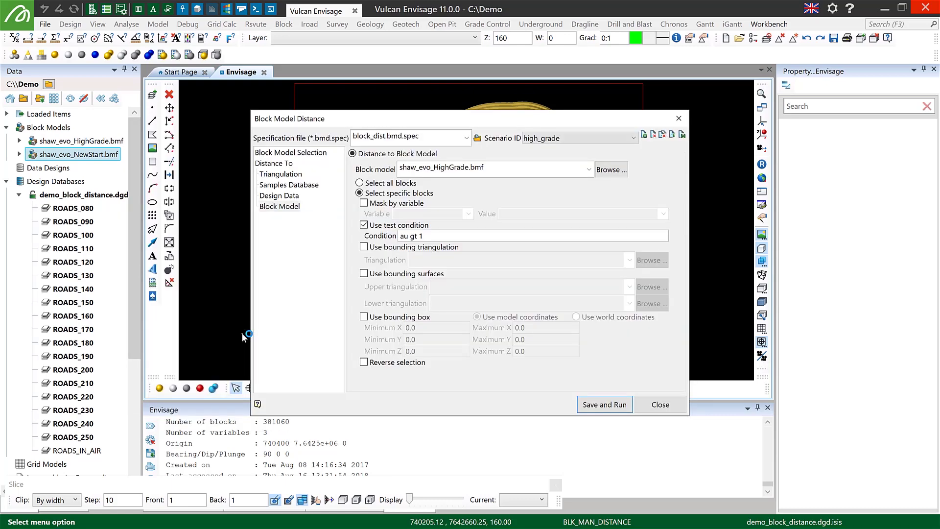
pyautogui.click(647, 404)
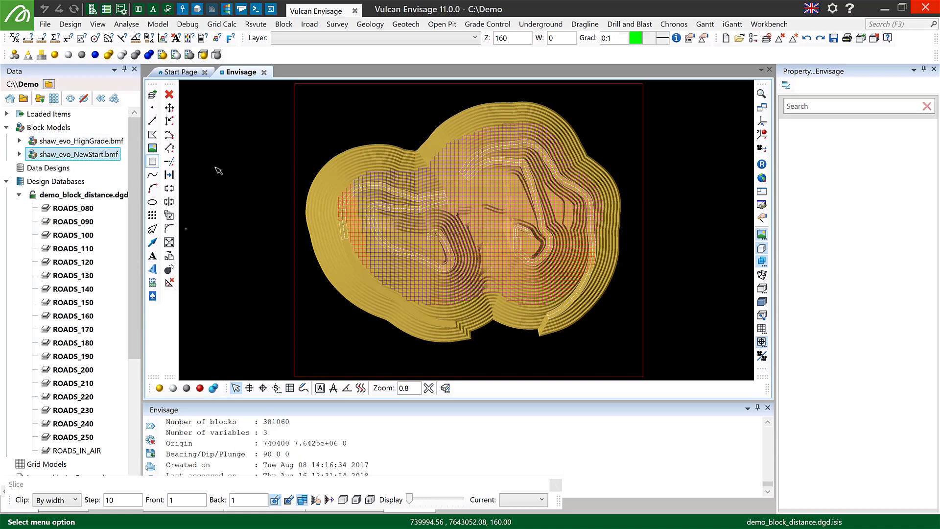
# - Reload shaw_evo_NewStart.bmf coloured red-to-blue by high_grade_dist, with high_grade_dist as the second datatip
pyautogui.click(284, 25)
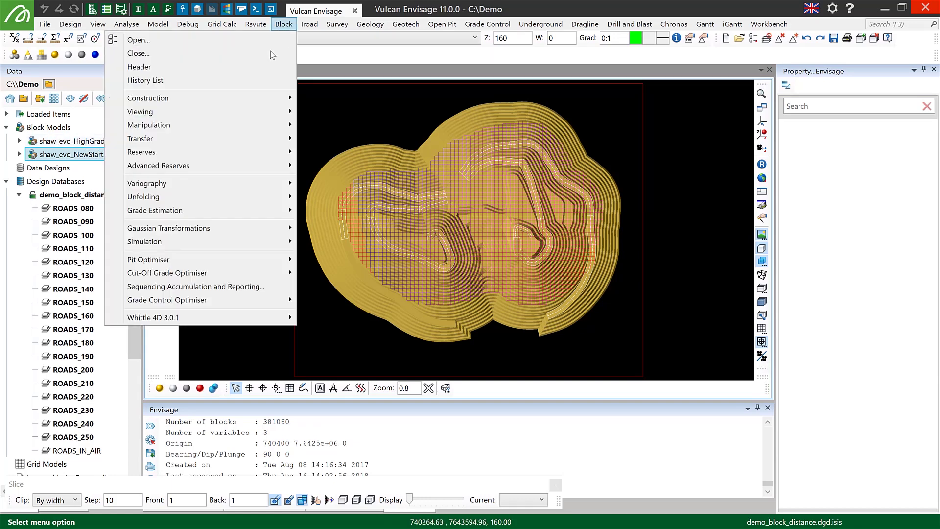
pyautogui.moveTo(254, 112)
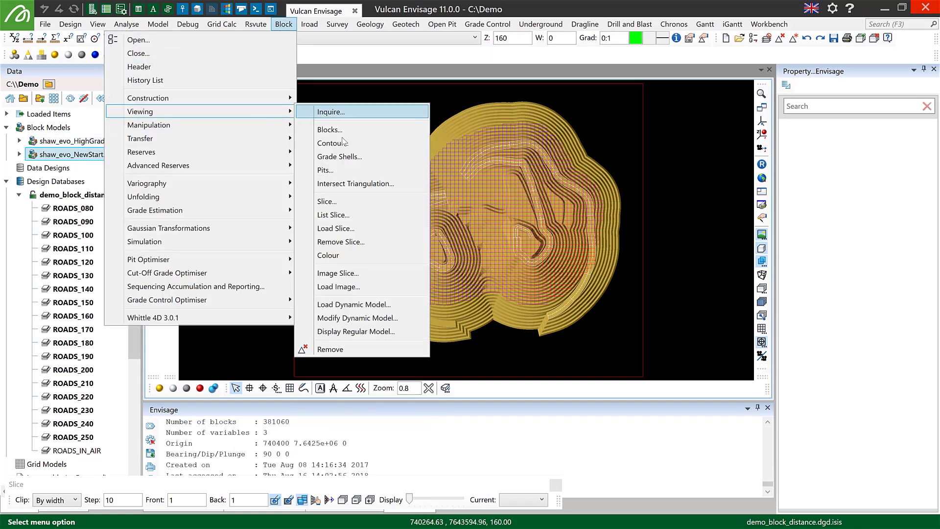
pyautogui.click(365, 304)
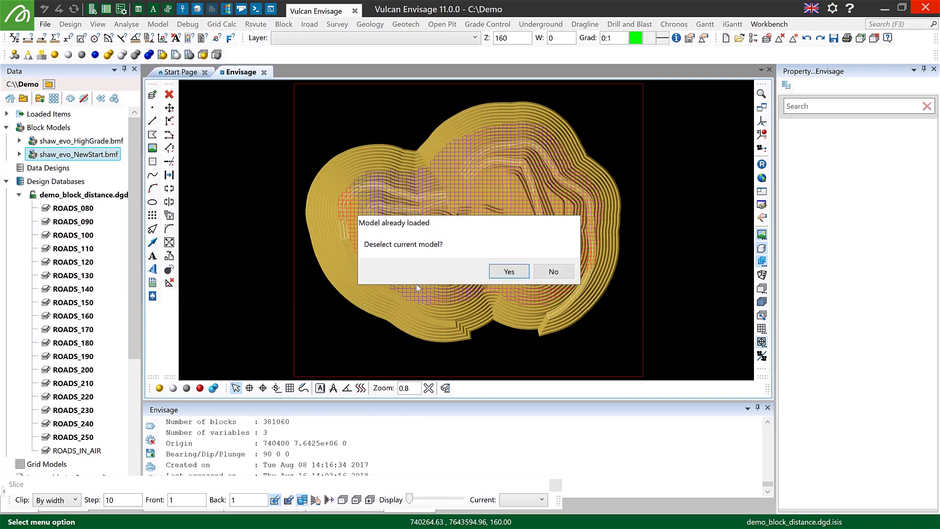
pyautogui.click(510, 272)
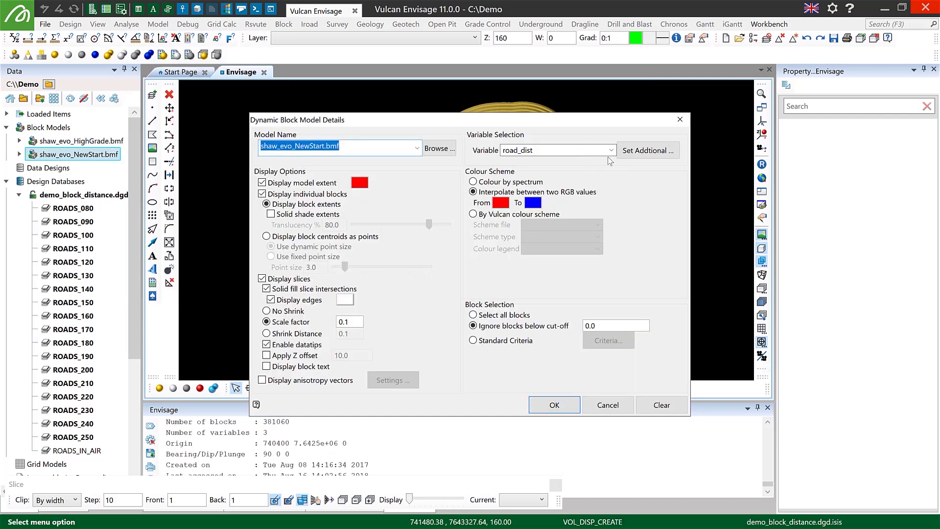
pyautogui.click(610, 150)
pyautogui.click(590, 161)
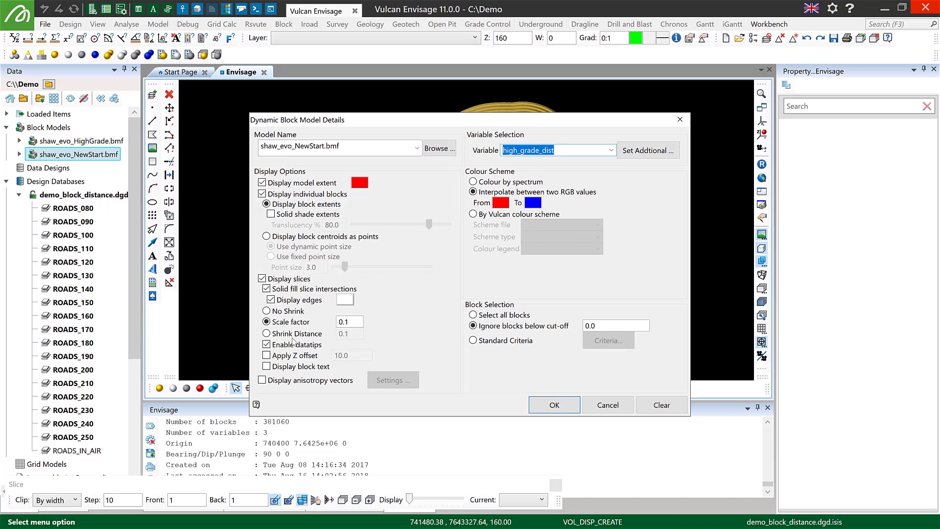
pyautogui.click(543, 403)
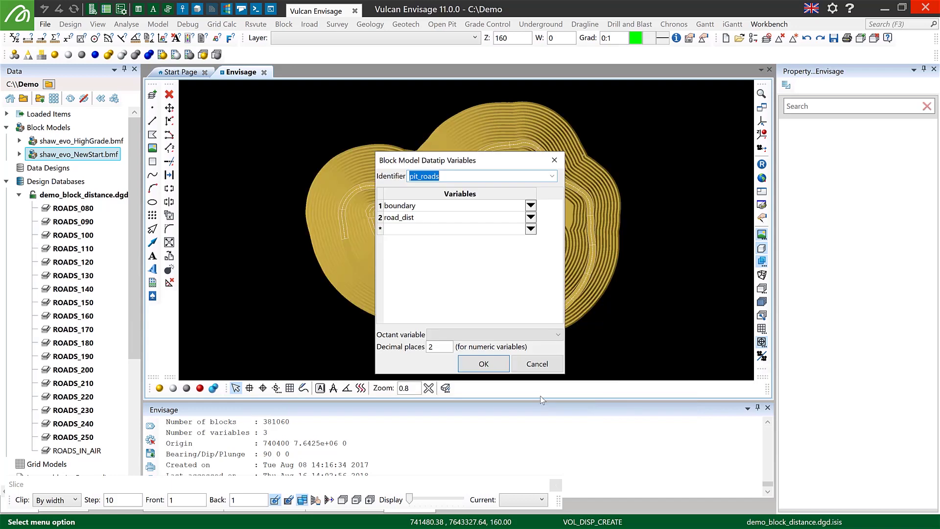
pyautogui.click(531, 216)
pyautogui.click(499, 228)
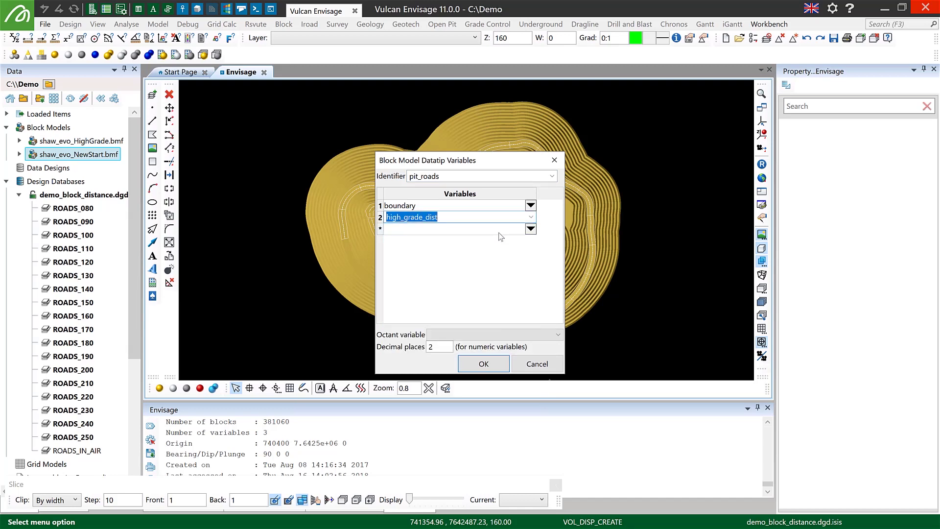
pyautogui.click(492, 368)
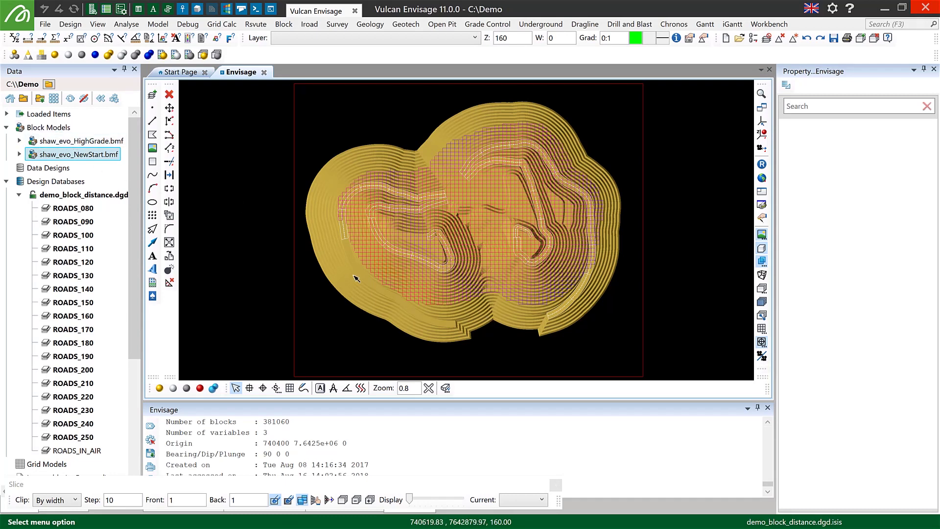
# - Check high_grade_dist datatip values and scroll the section plane down from Z 200 to 120
pyautogui.moveTo(356, 278)
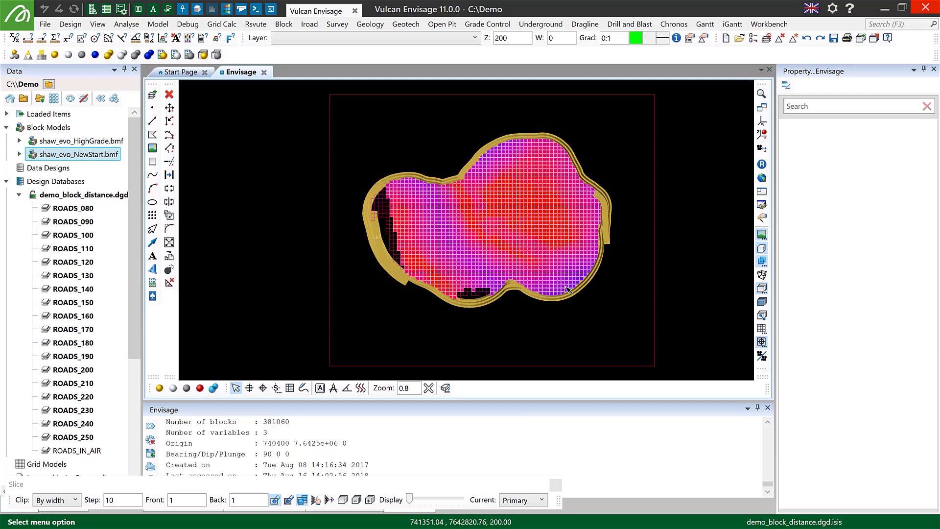
pyautogui.moveTo(567, 289)
pyautogui.keyDown('ctrl'); pyautogui.scroll(-4, 481, 275); pyautogui.keyUp('ctrl')
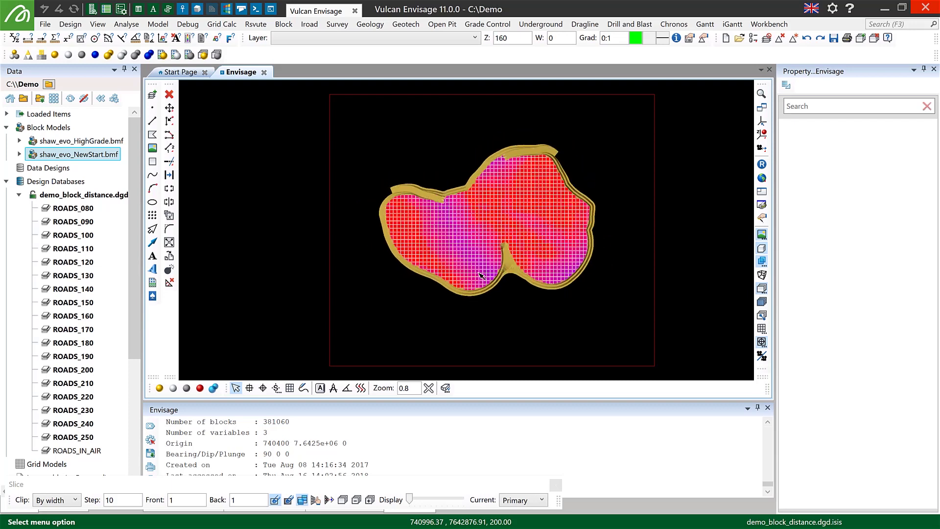
pyautogui.keyDown('ctrl'); pyautogui.scroll(-4, 480, 275); pyautogui.keyUp('ctrl')
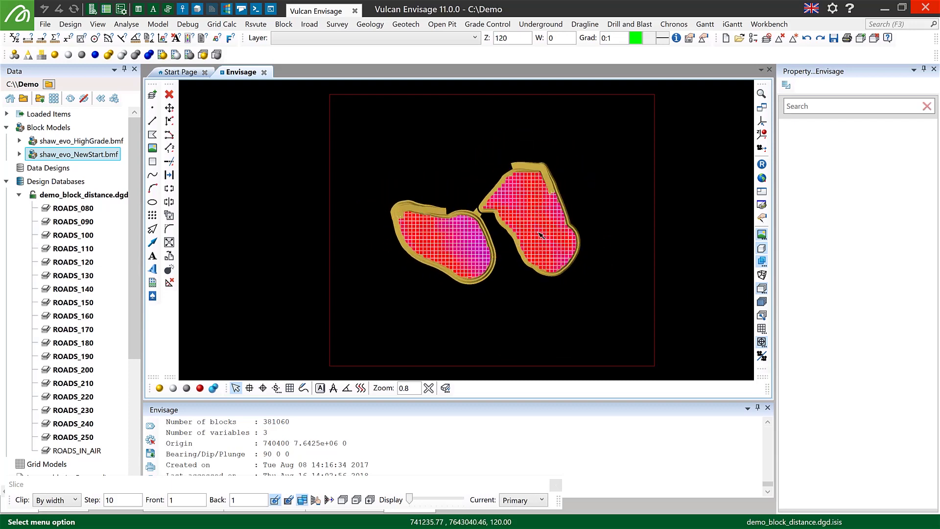
pyautogui.moveTo(538, 238)
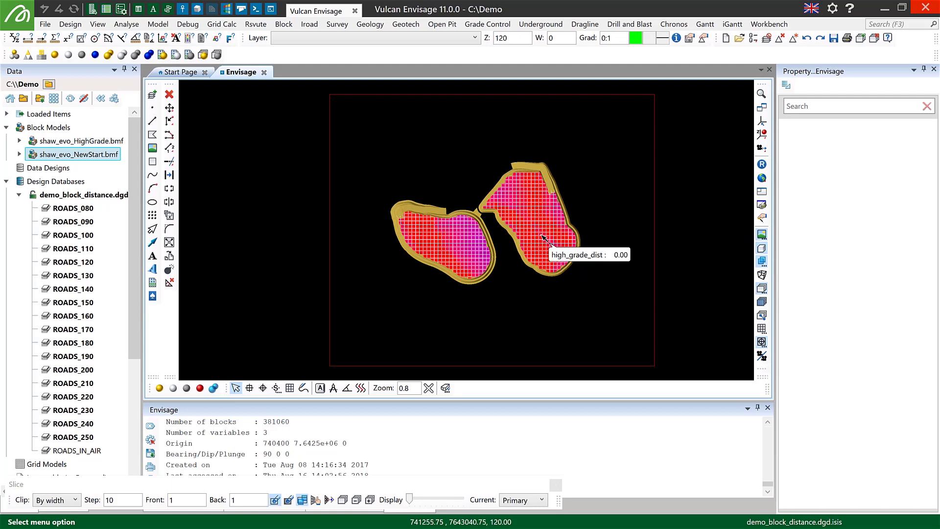
# - Step the high_grade_dist slice to benches 100, 120 and 130, ending at bench 200 (reads 113.36)
pyautogui.press('pagedown')
pyautogui.press('pagedown')
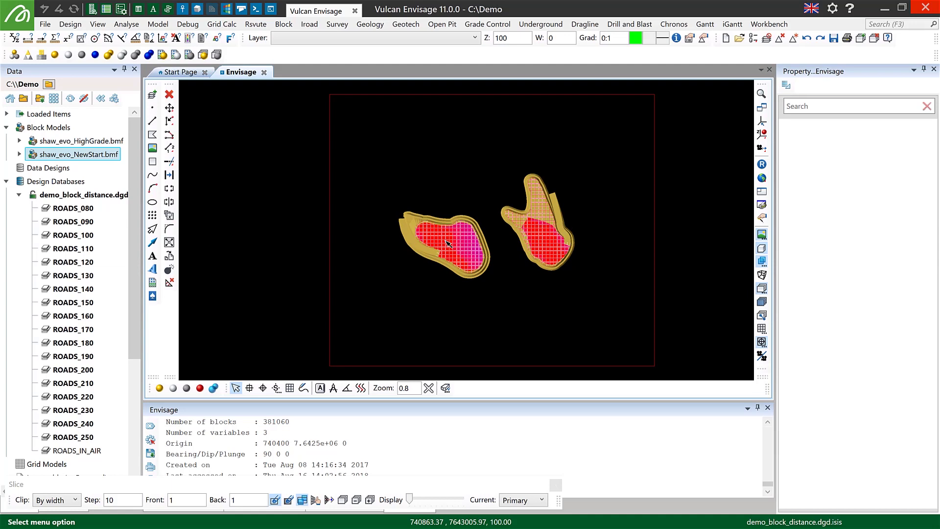
pyautogui.press('pageup')
pyautogui.press('pageup')
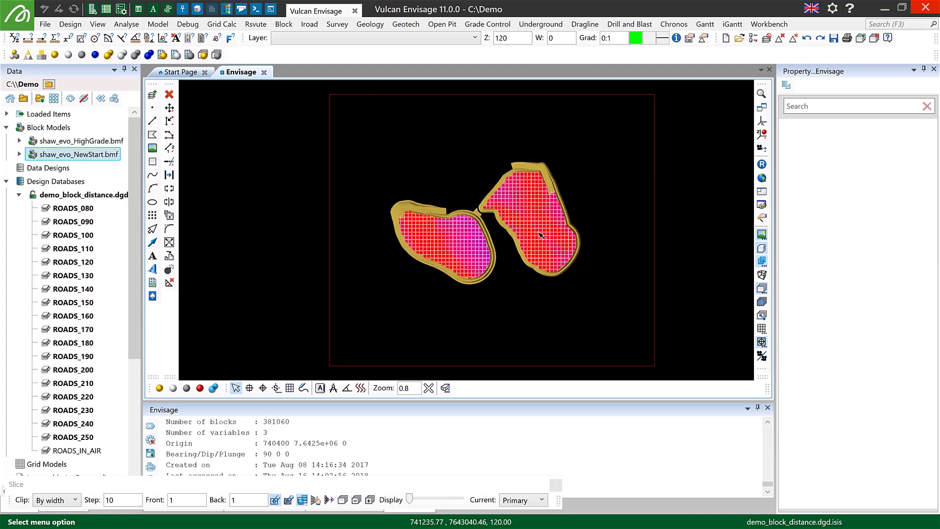
pyautogui.press('pageup')
pyautogui.press('pageup')
pyautogui.press('pageup')
pyautogui.press('pageup')
pyautogui.press('pageup')
pyautogui.press('pageup')
pyautogui.press('pageup')
pyautogui.press('pageup')
pyautogui.press('pageup')
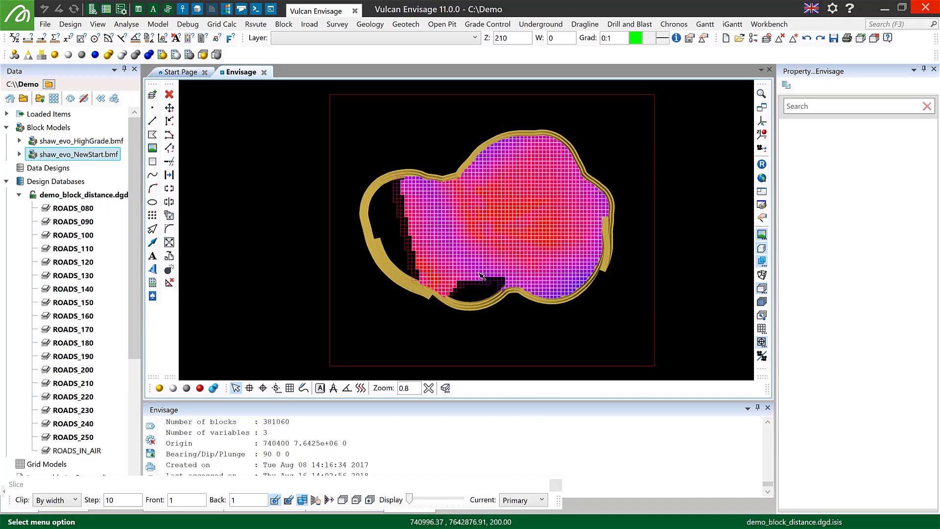
pyautogui.press('pagedown')
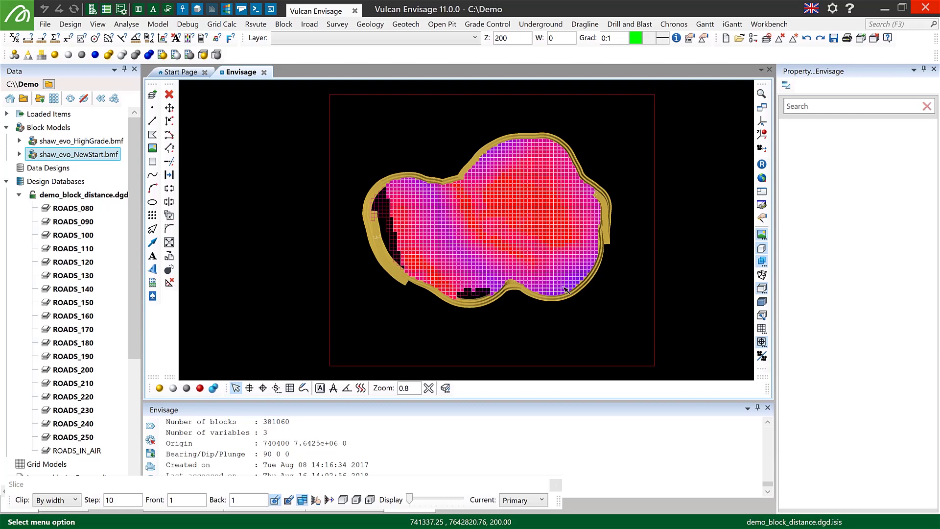
pyautogui.moveTo(566, 290)
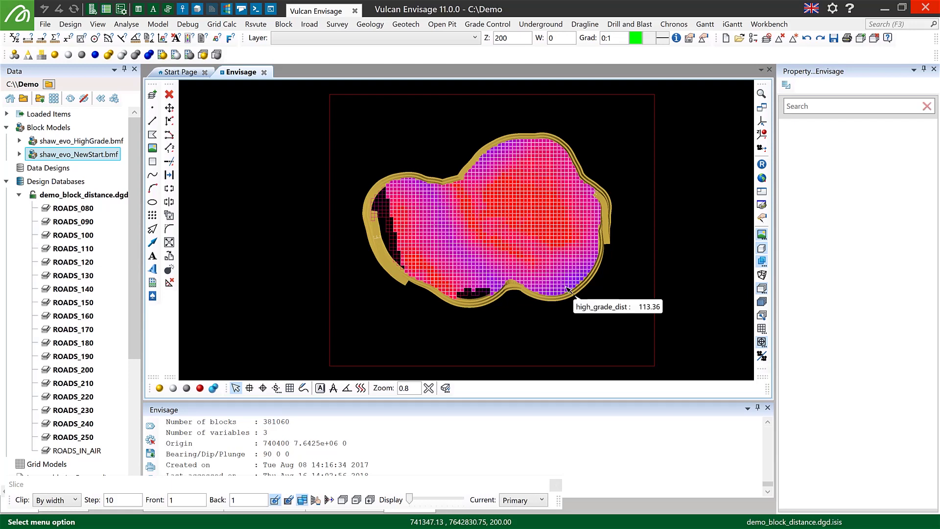